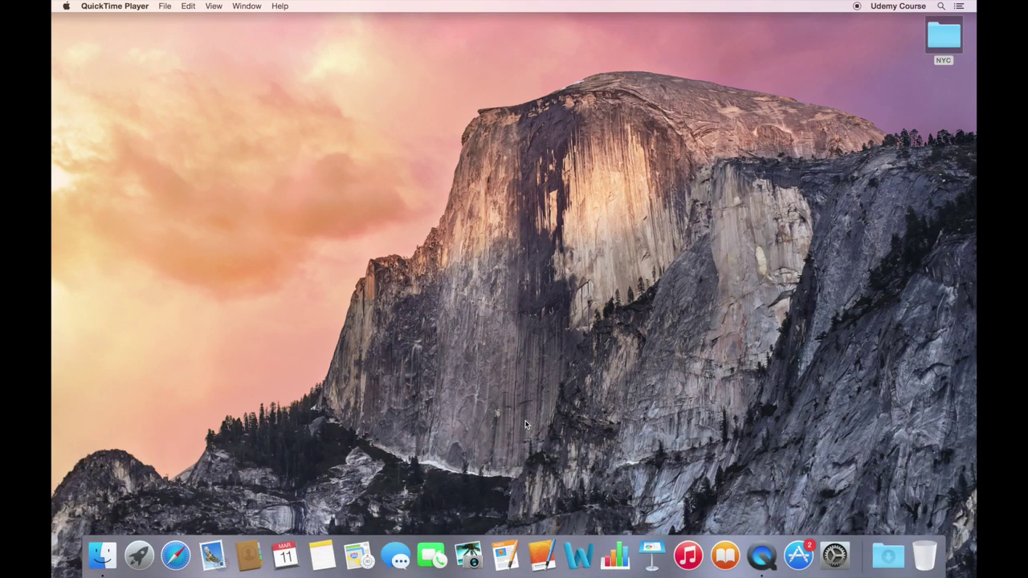
- Launch iBooks Author from the Dock to bring up the Template Chooser
left_click(542, 555)
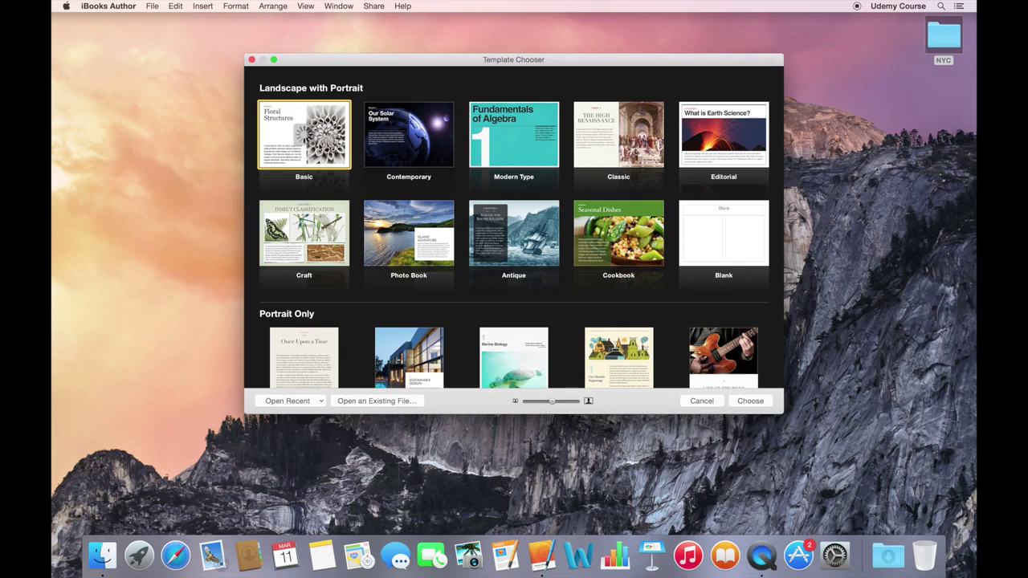
- Create an Untitled book from the Basic landscape template, then look through the Arrange menu
double_click(304, 134)
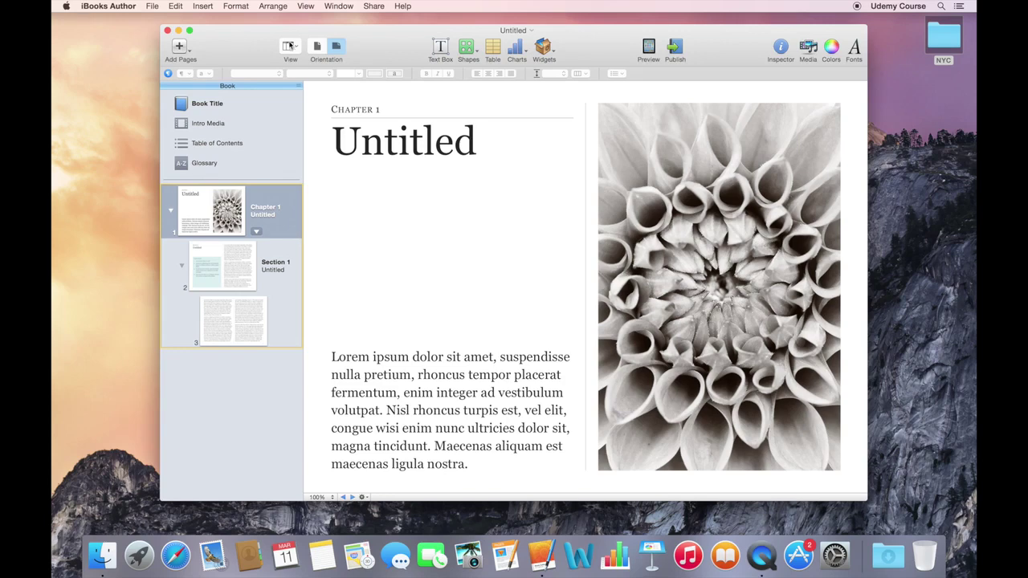
left_click(273, 7)
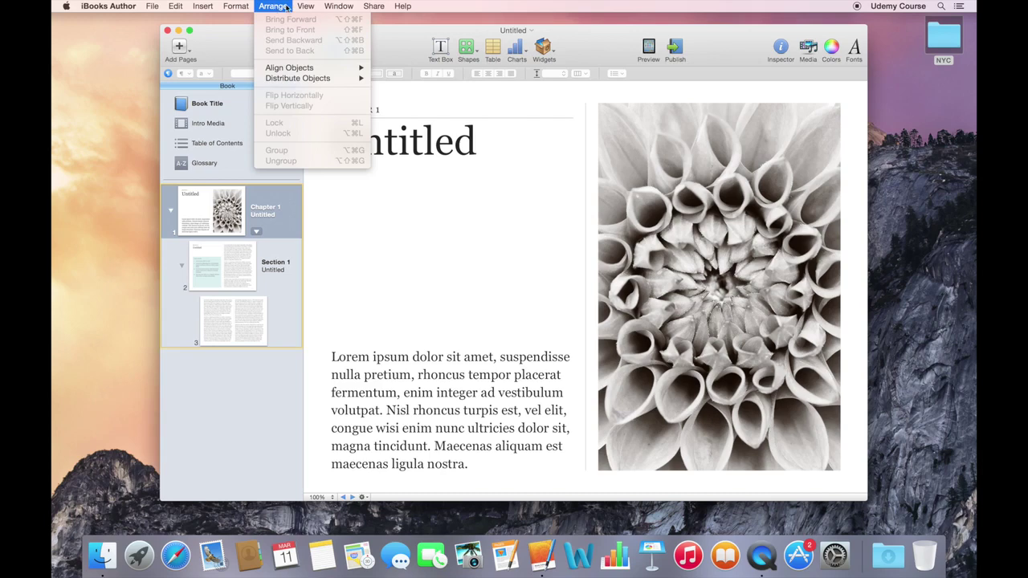
mouse_move(305, 8)
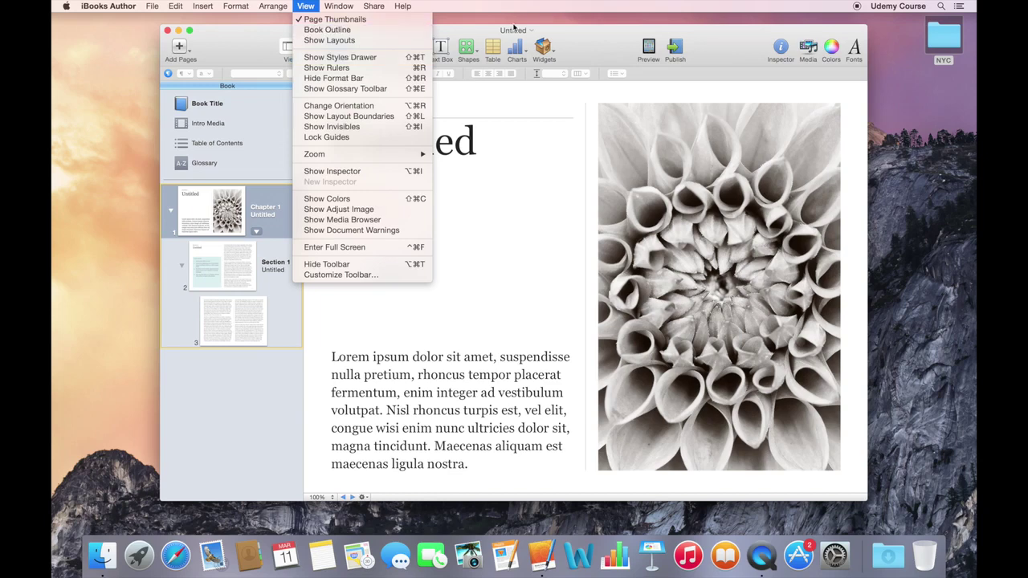
left_click(574, 46)
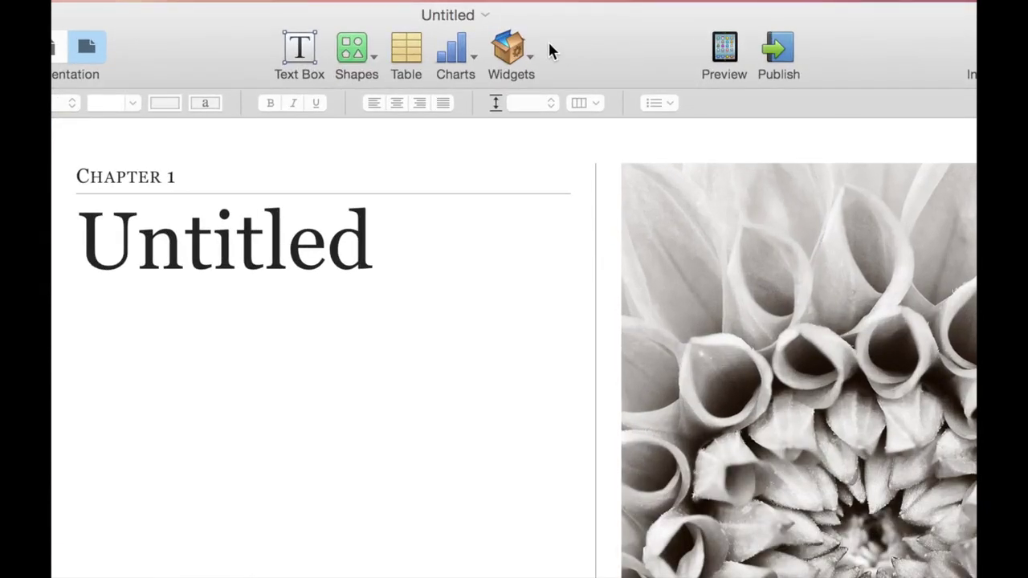
left_click(530, 61)
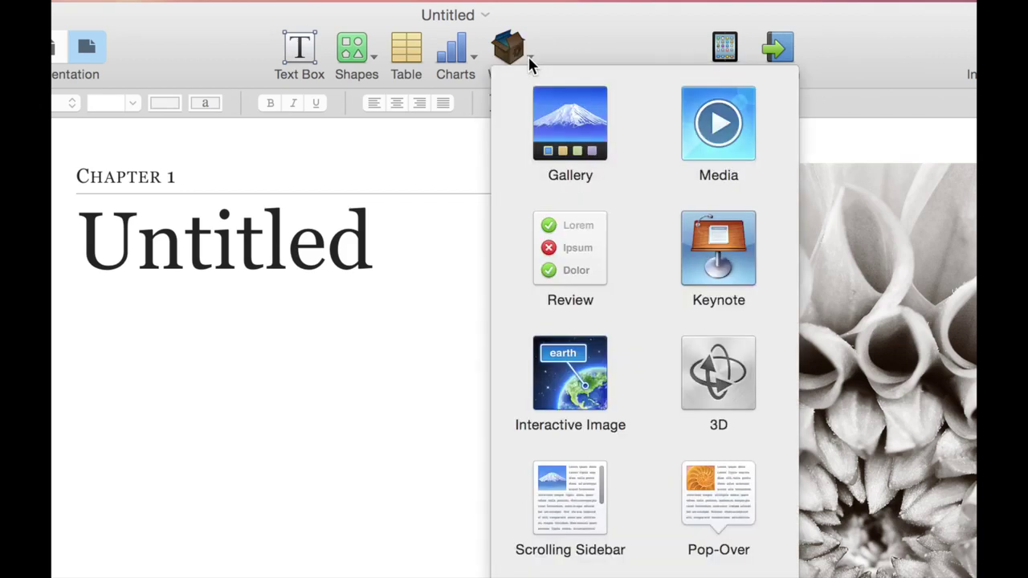
left_click(465, 56)
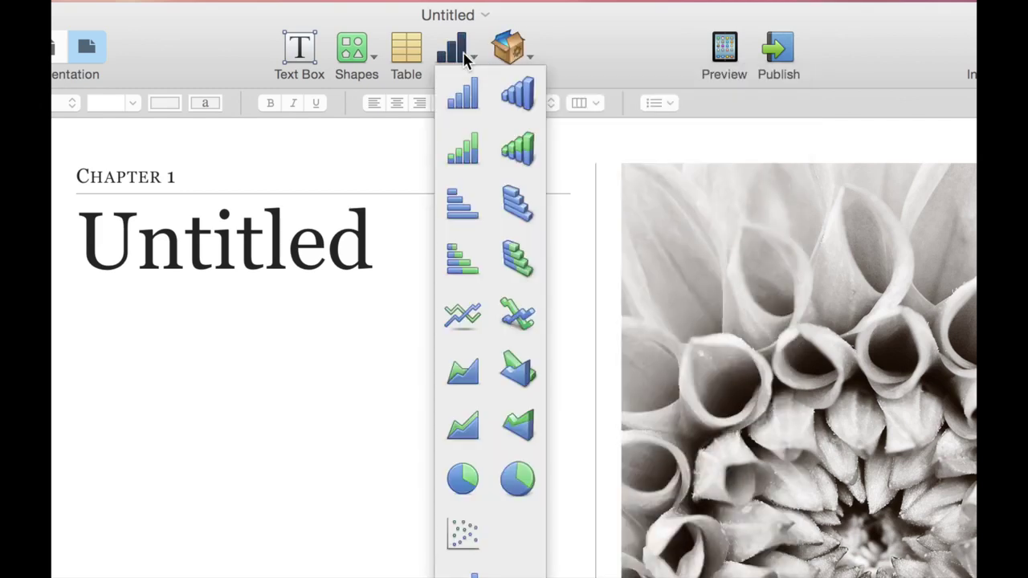
left_click(566, 44)
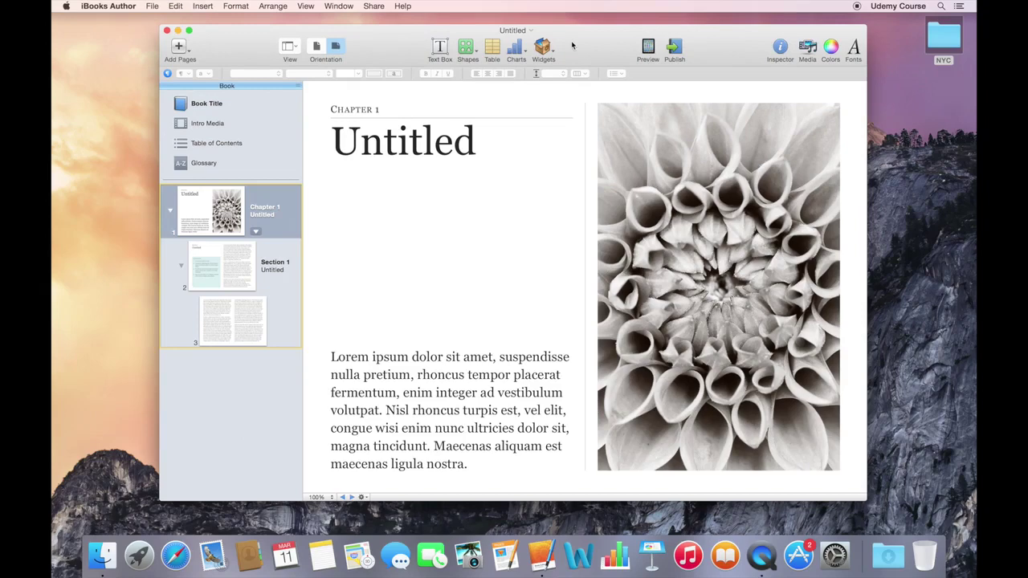
left_click(310, 6)
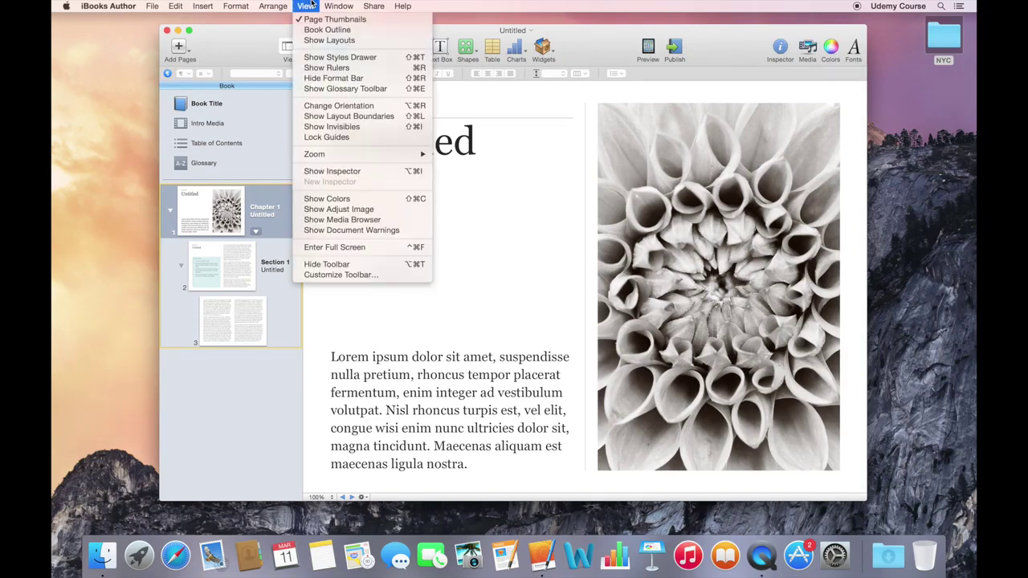
left_click(327, 278)
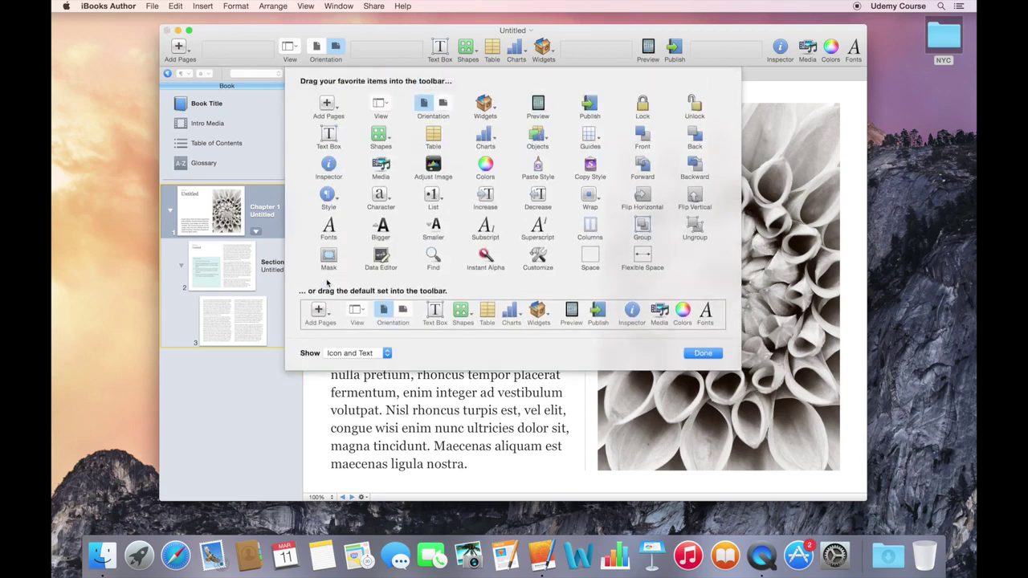
left_click_drag(431, 168, 571, 52)
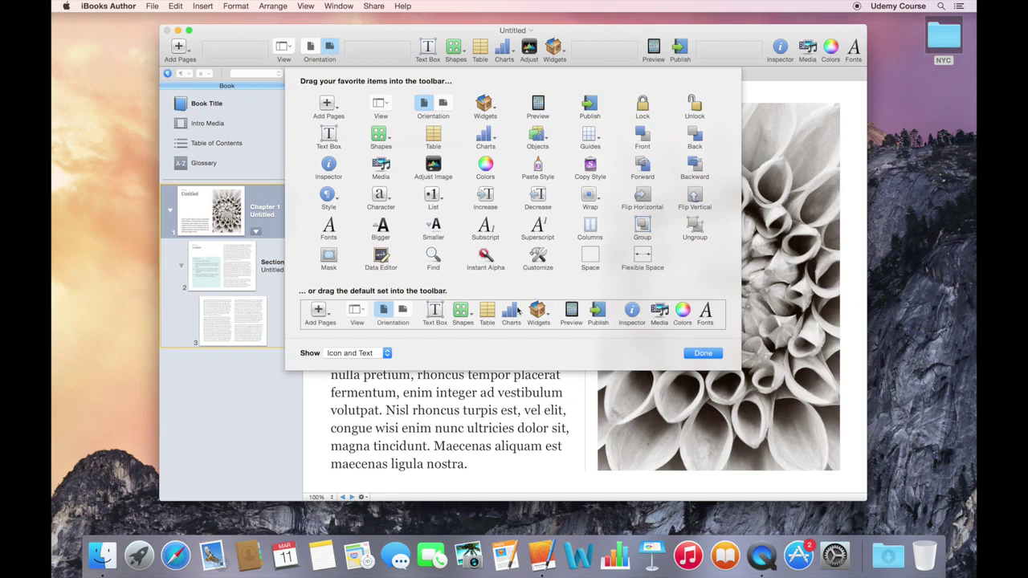
left_click_drag(518, 310, 514, 48)
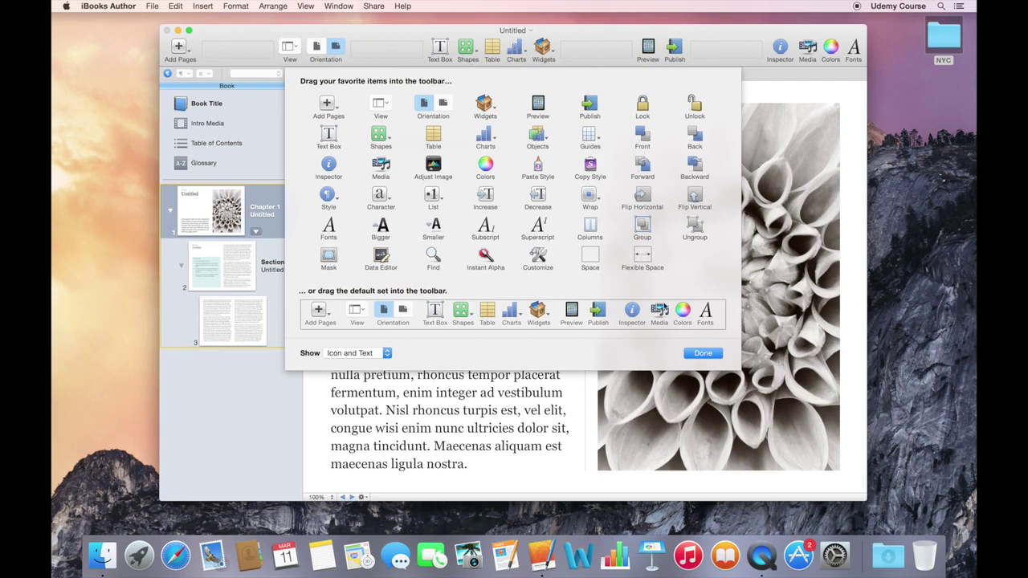
left_click(694, 353)
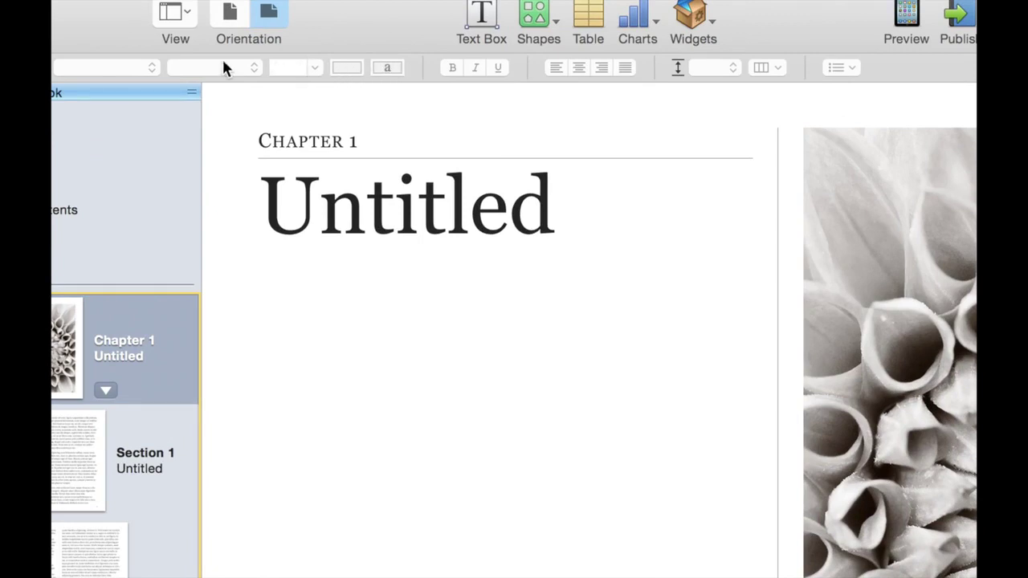
- Select the word 'Untitled' in the chapter title, then review the flower photo's Adjust Image defaults
left_click(289, 223)
double_click(289, 223)
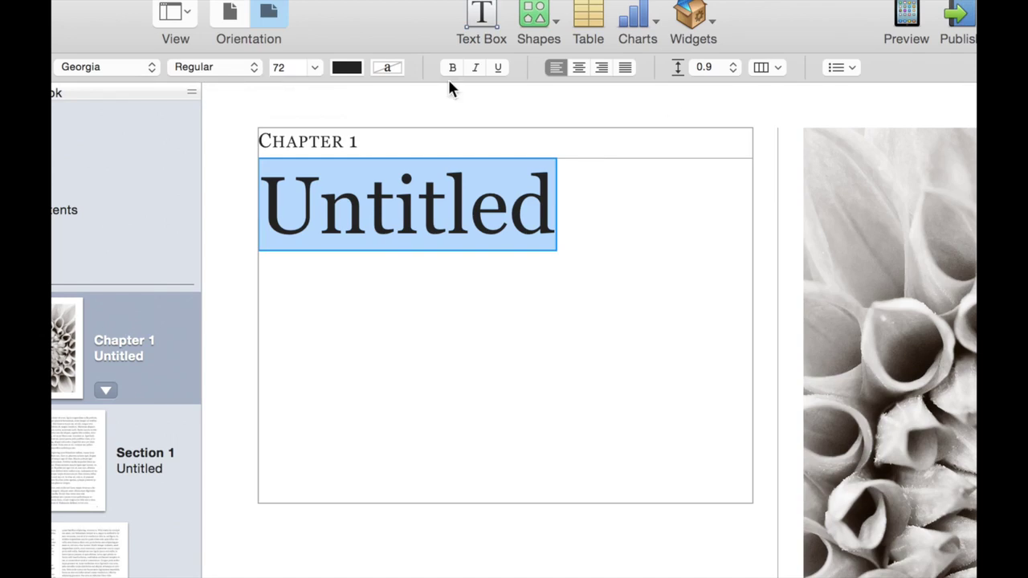
left_click(809, 154)
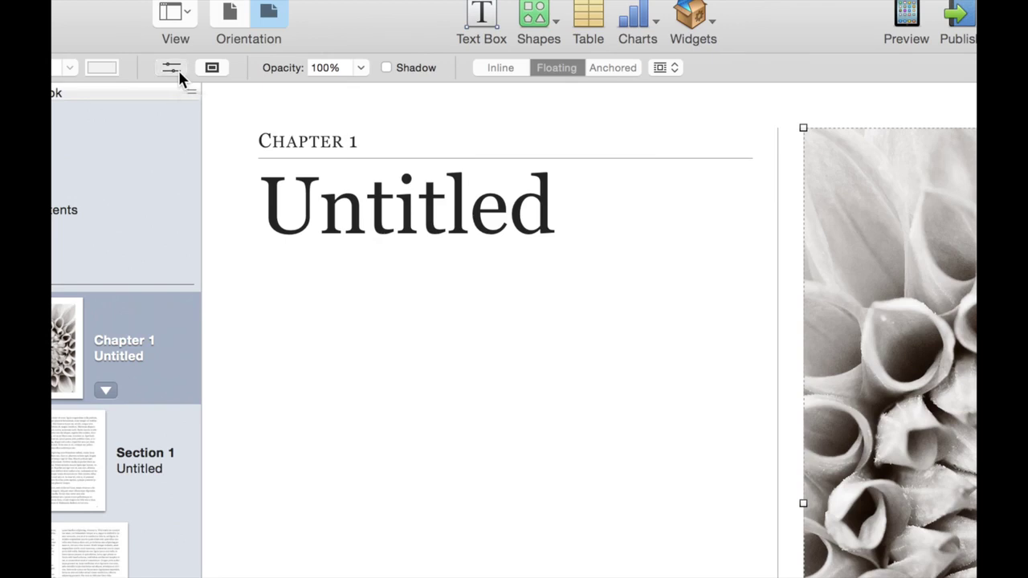
left_click(178, 70)
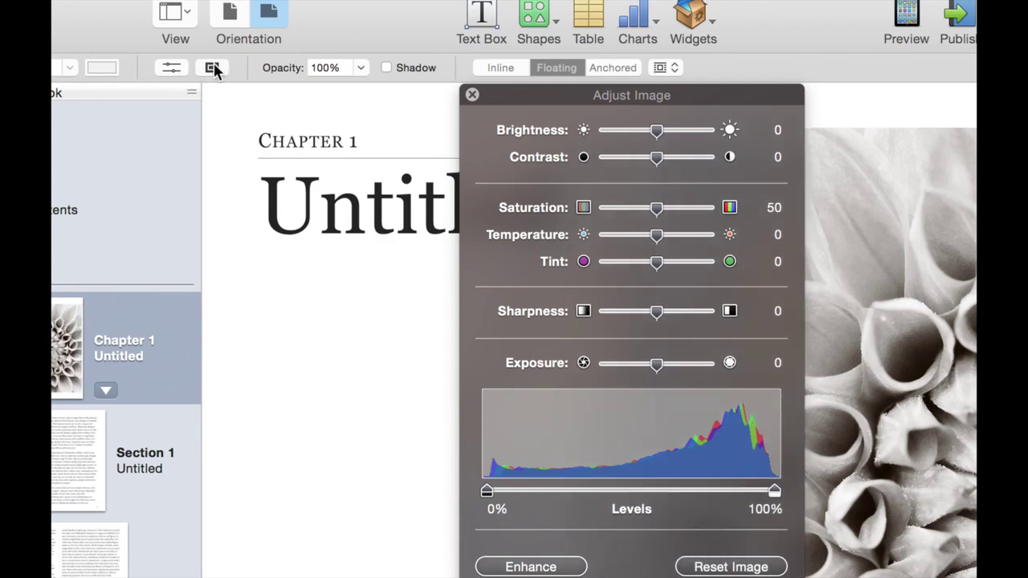
left_click(472, 94)
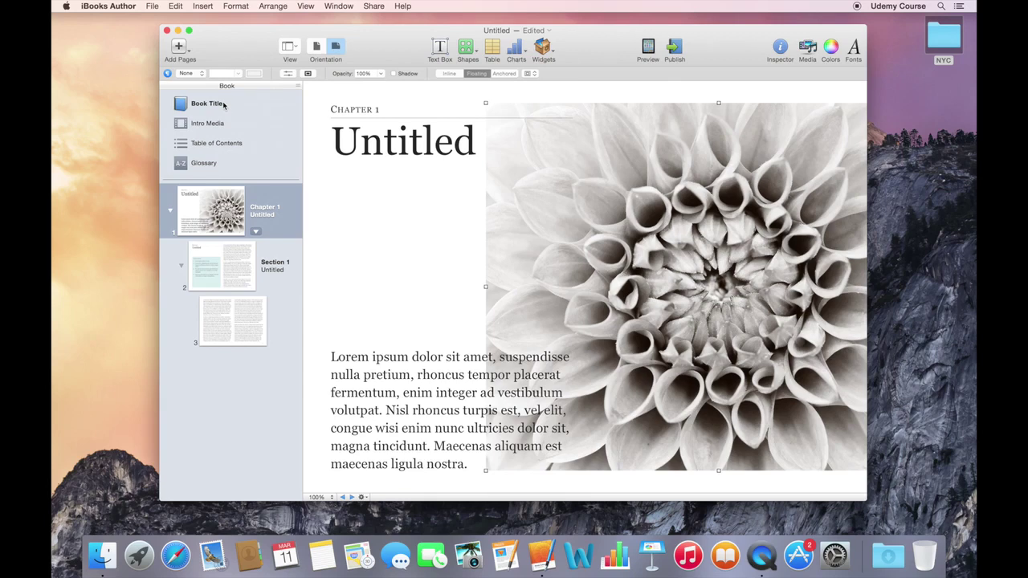
- View the Book Title, Intro Media and Table of Contents pages in turn from the sidebar
left_click(223, 104)
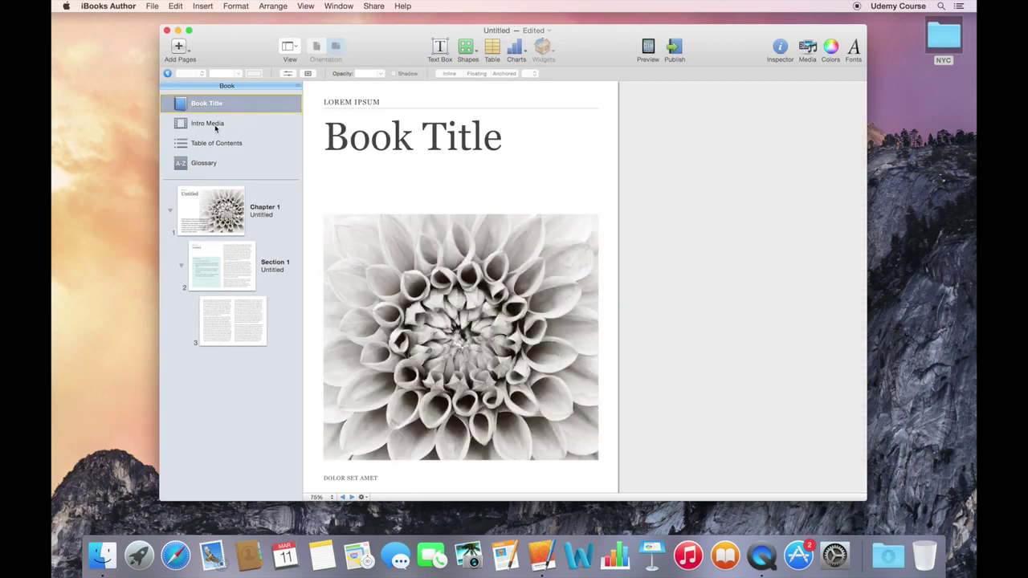
left_click(215, 126)
left_click(215, 145)
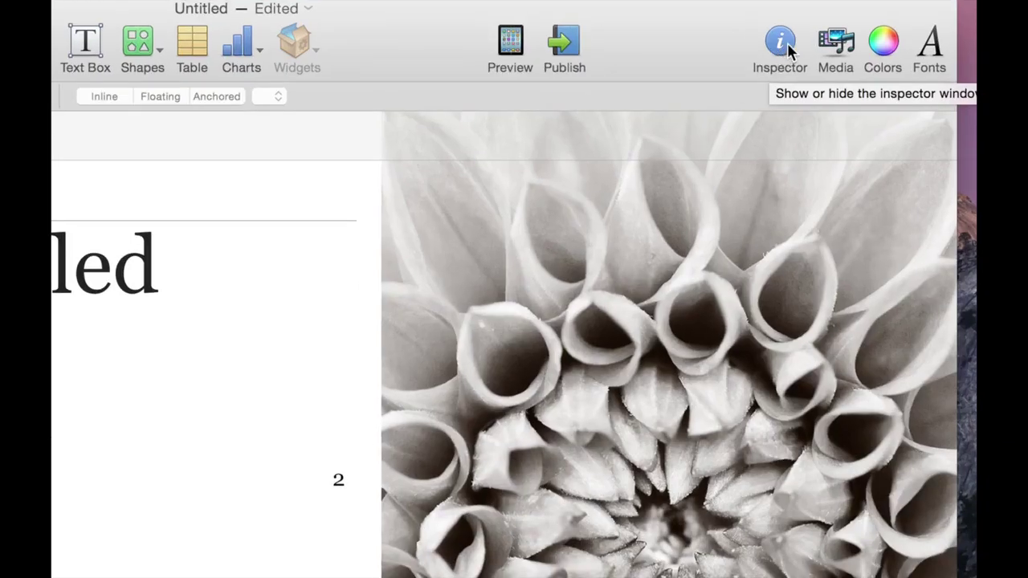
left_click(785, 46)
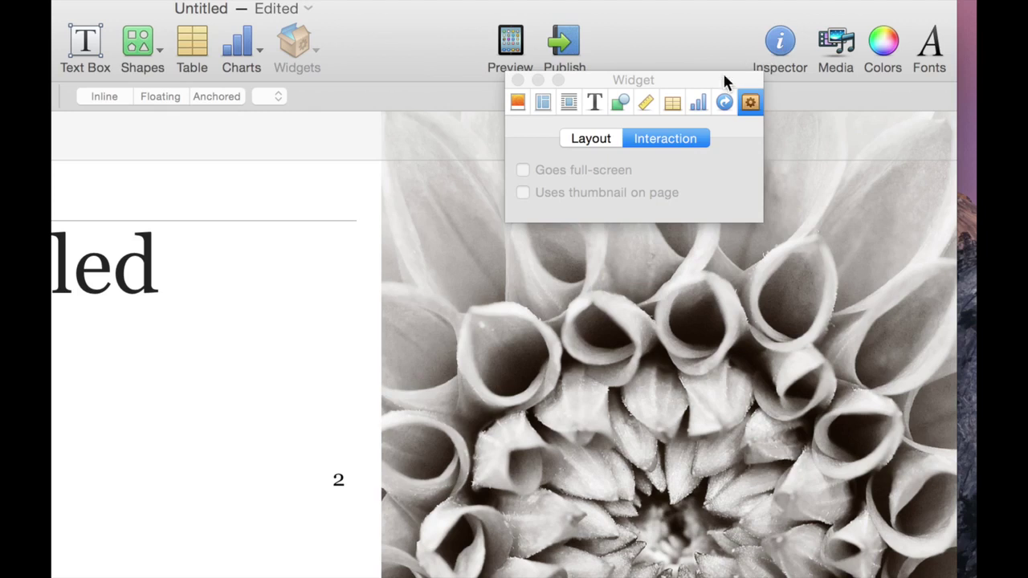
left_click(595, 103)
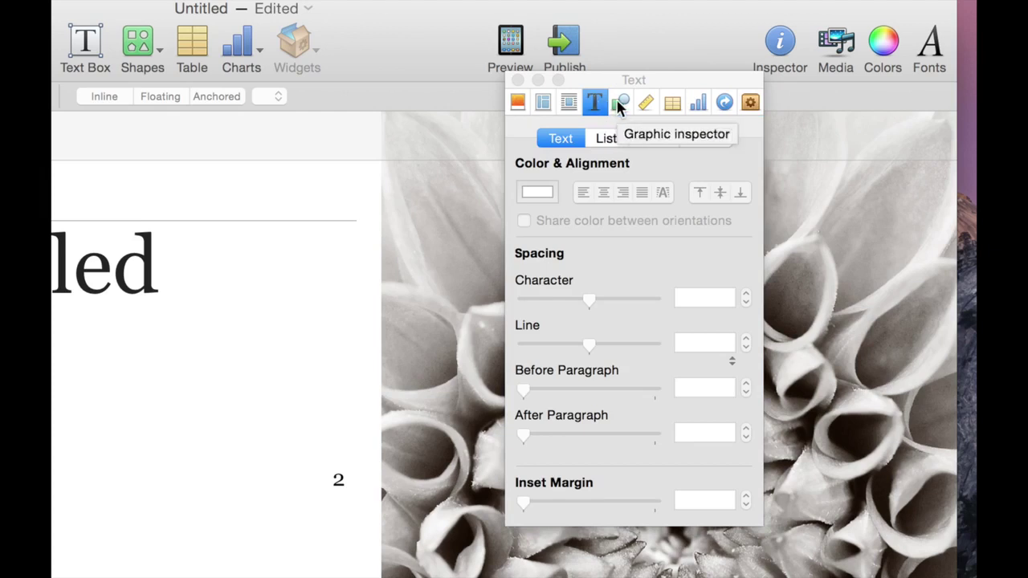
left_click(621, 103)
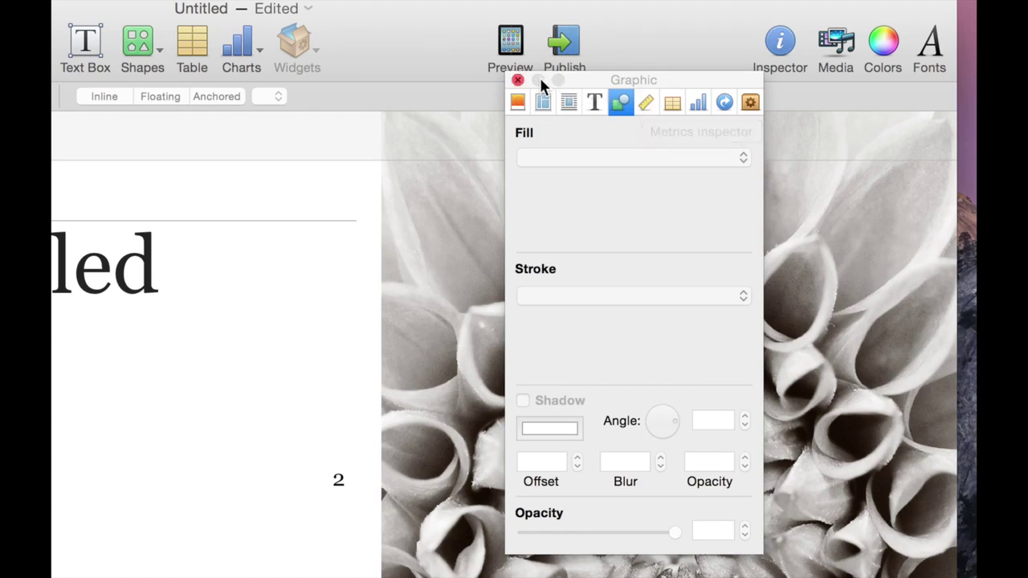
left_click(517, 81)
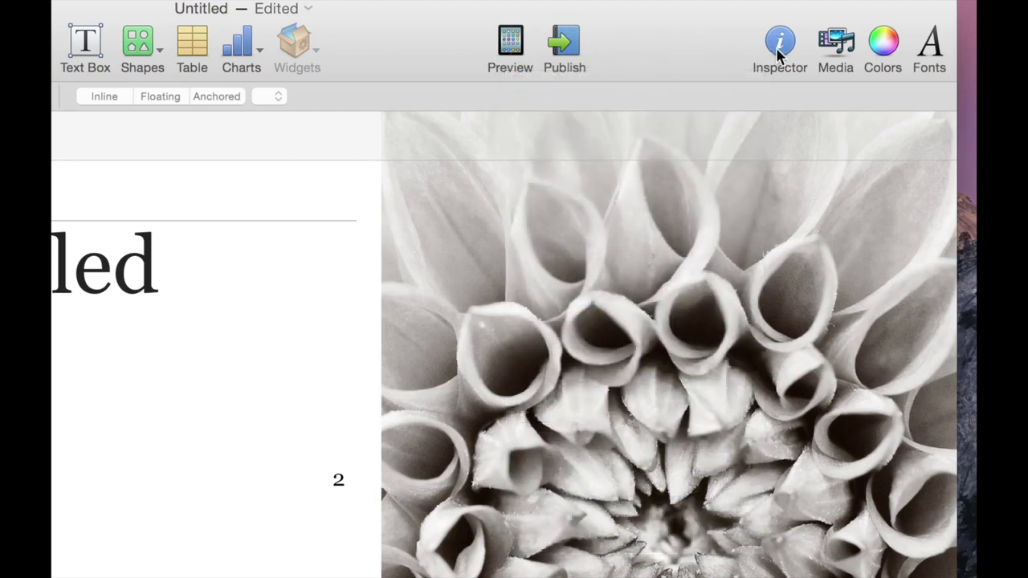
left_click(832, 52)
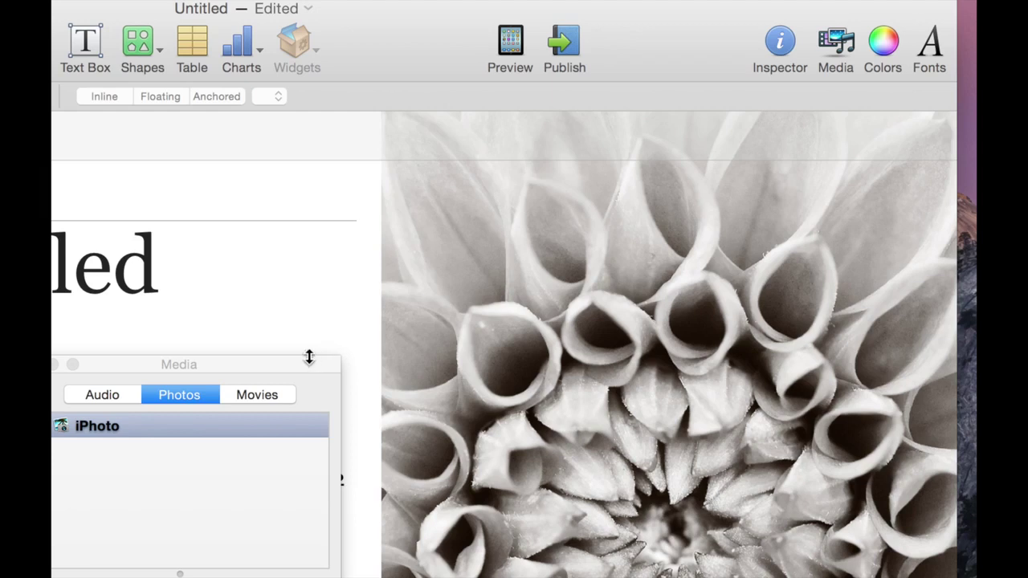
left_click_drag(312, 360, 548, 114)
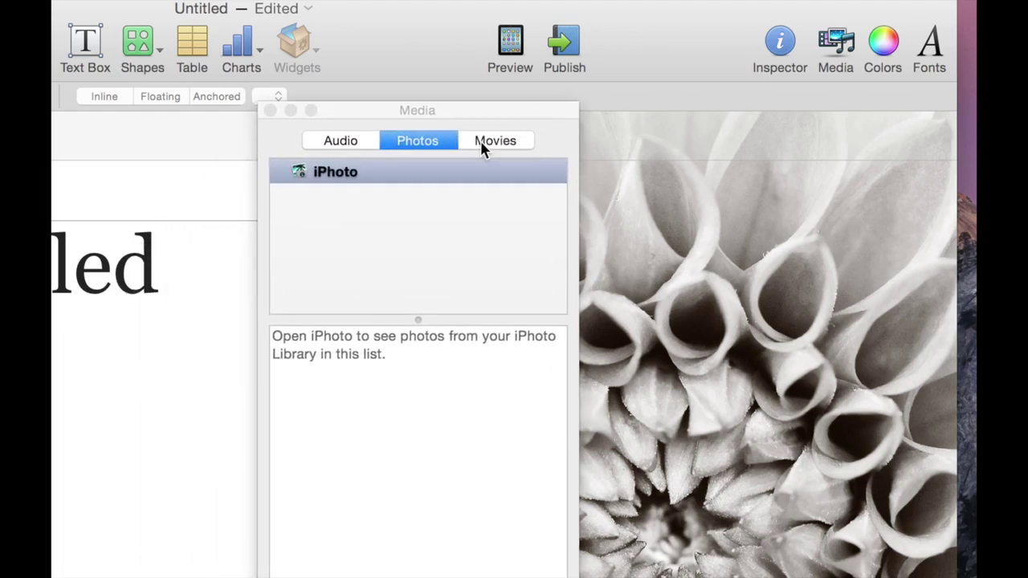
left_click(270, 113)
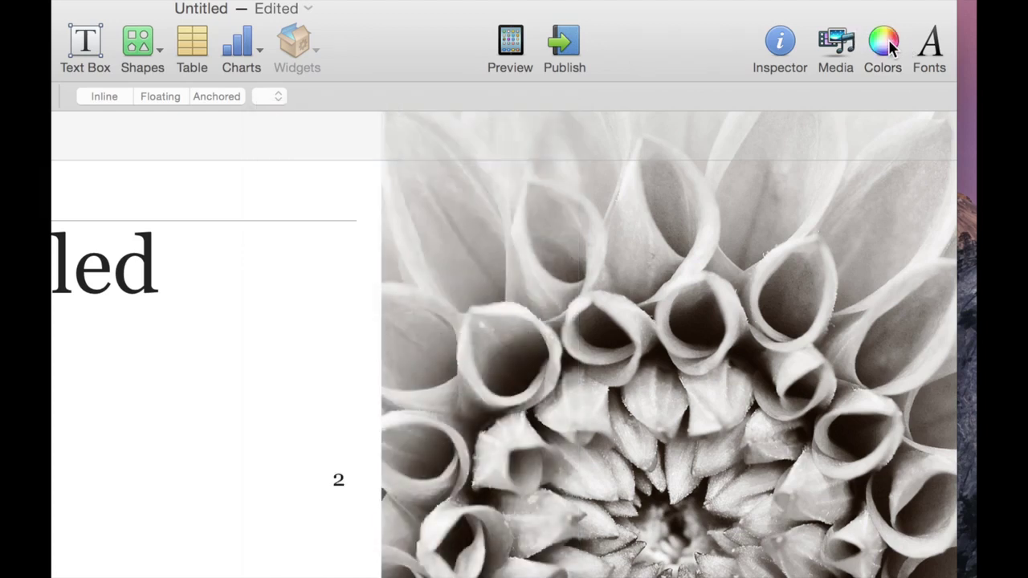
left_click(926, 48)
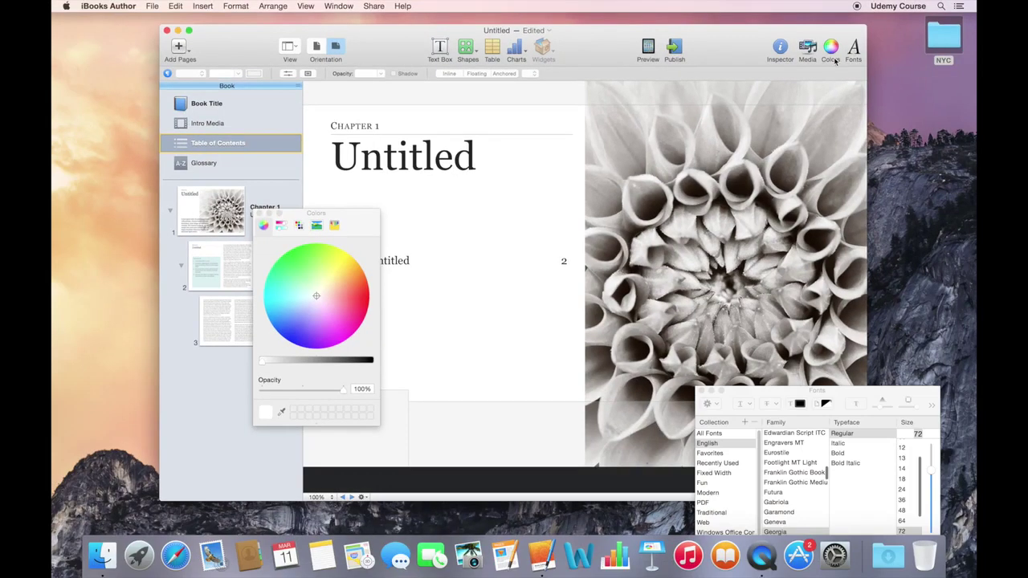
left_click(696, 391)
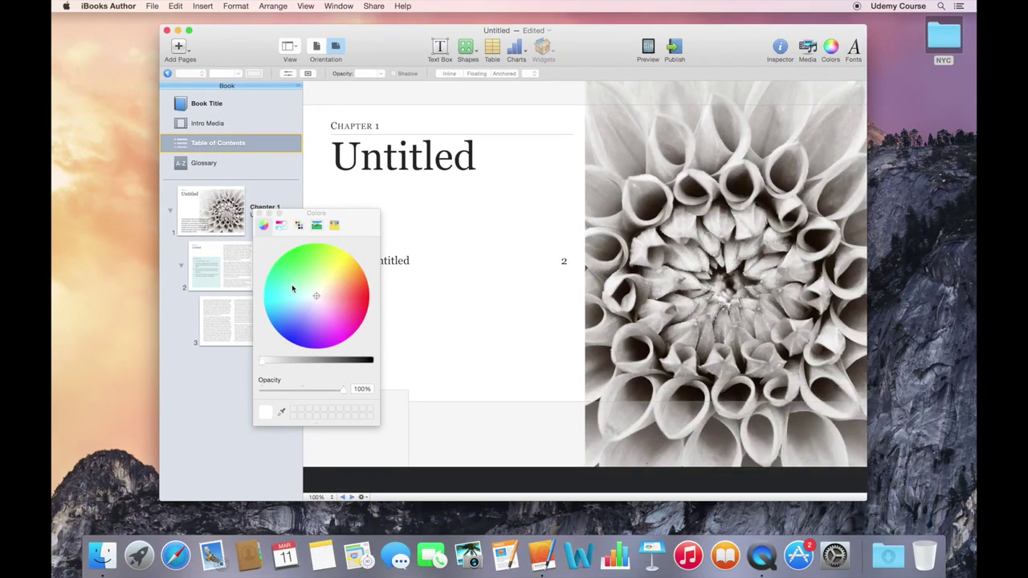
left_click(259, 214)
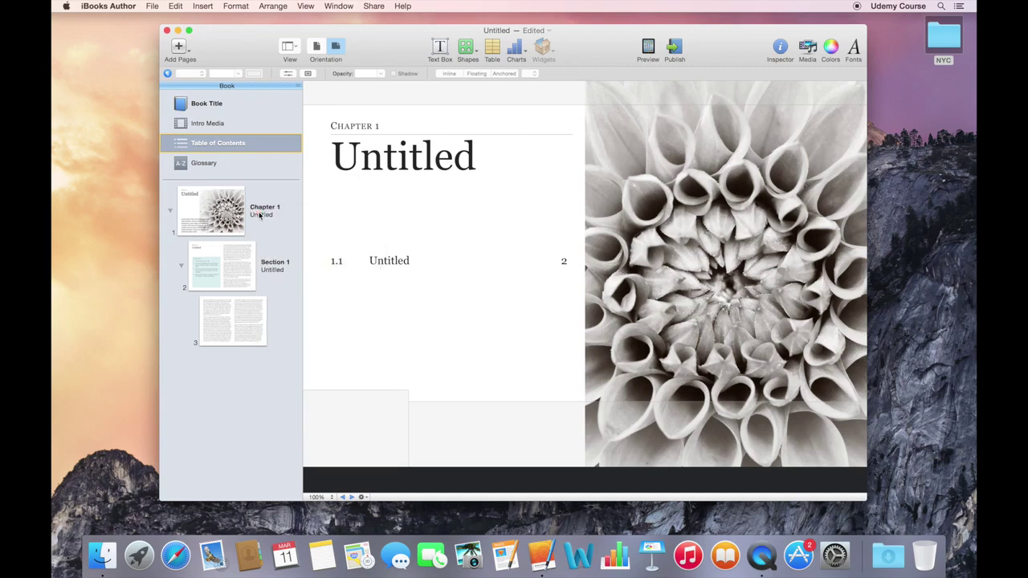
left_click(305, 6)
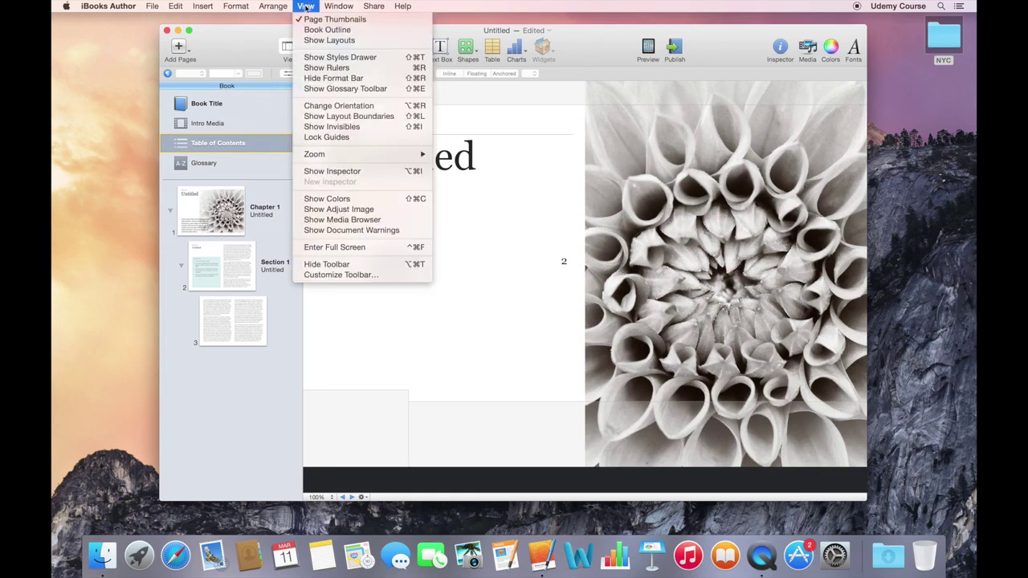
left_click(337, 57)
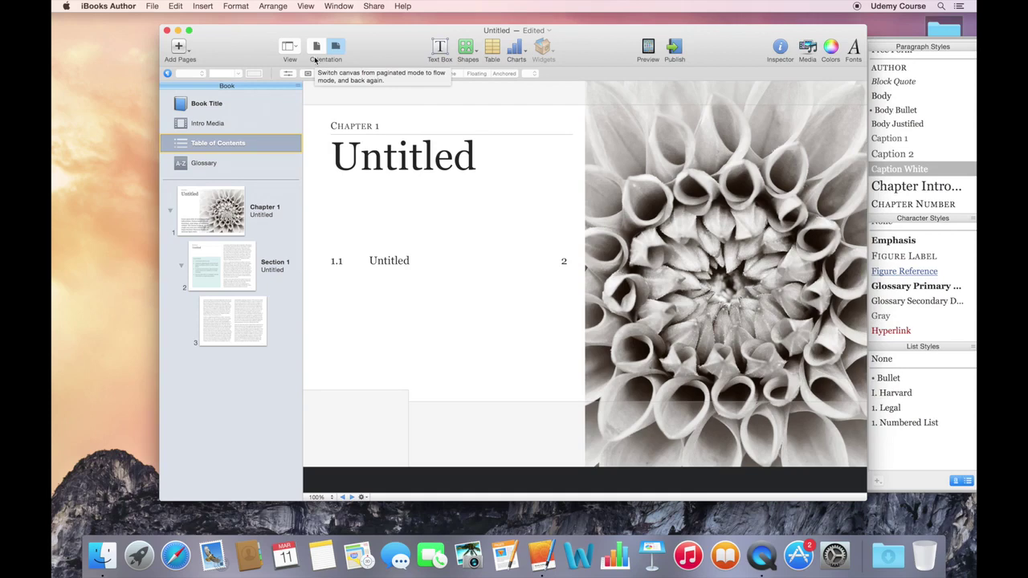
left_click(306, 6)
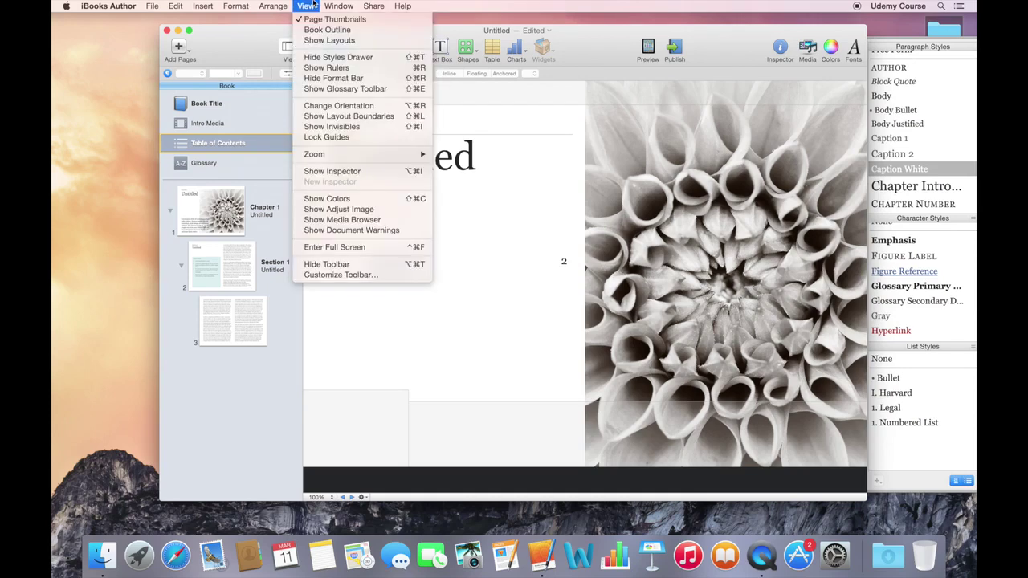
left_click(329, 57)
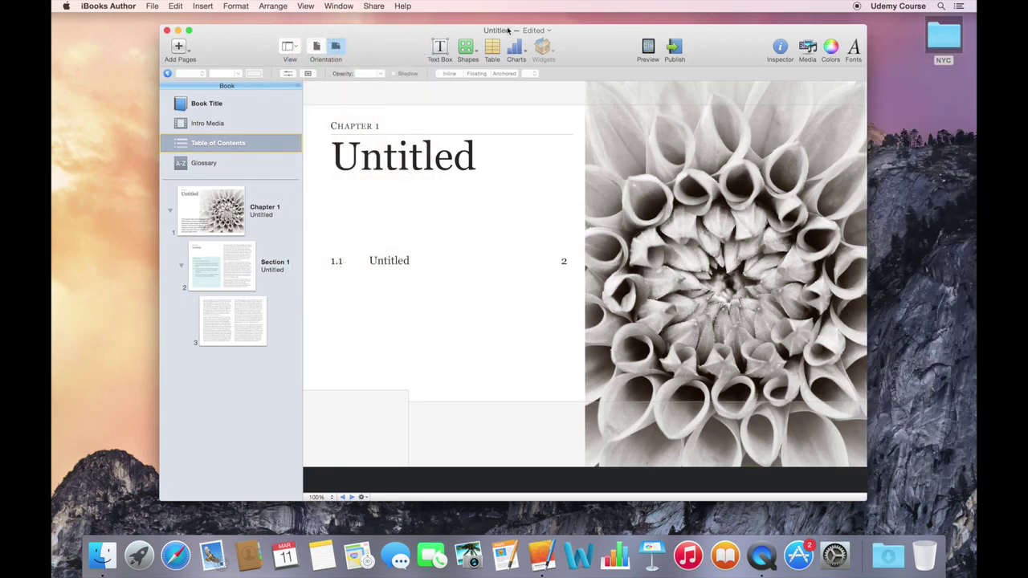
left_click_drag(433, 34, 535, 52)
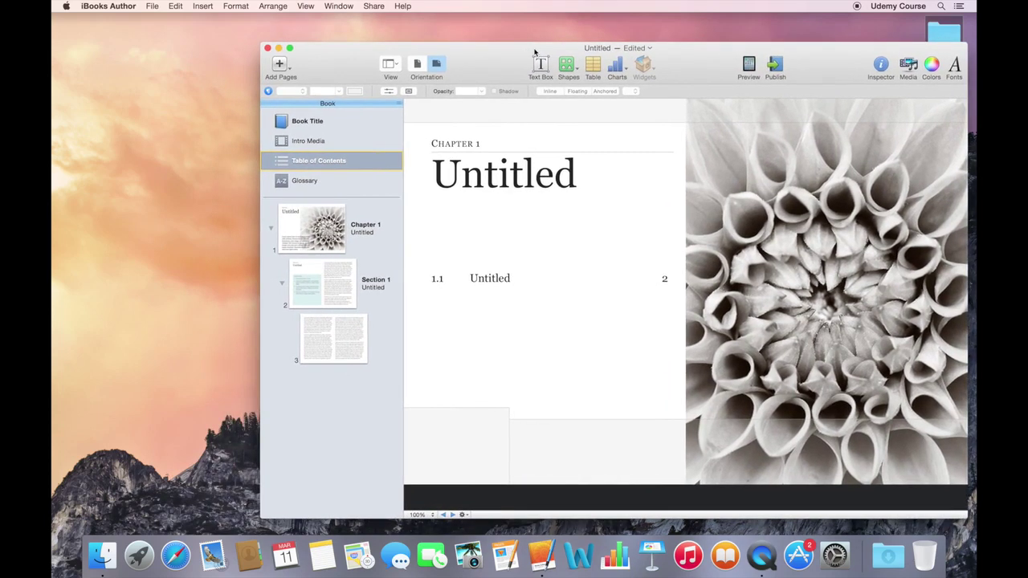
- Show the Styles Drawer from the View menu beside the Table of Contents page
left_click(310, 5)
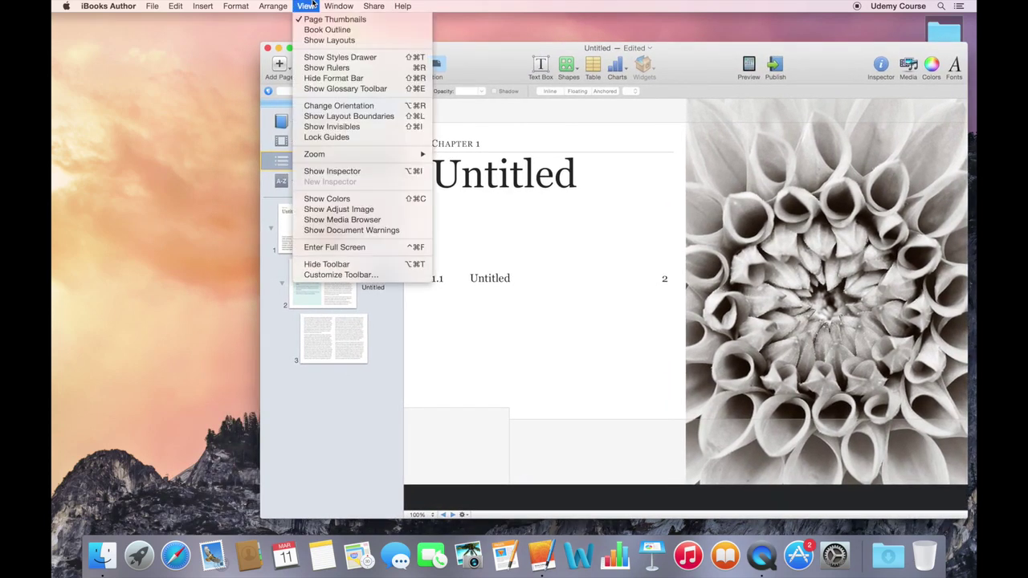
left_click(318, 58)
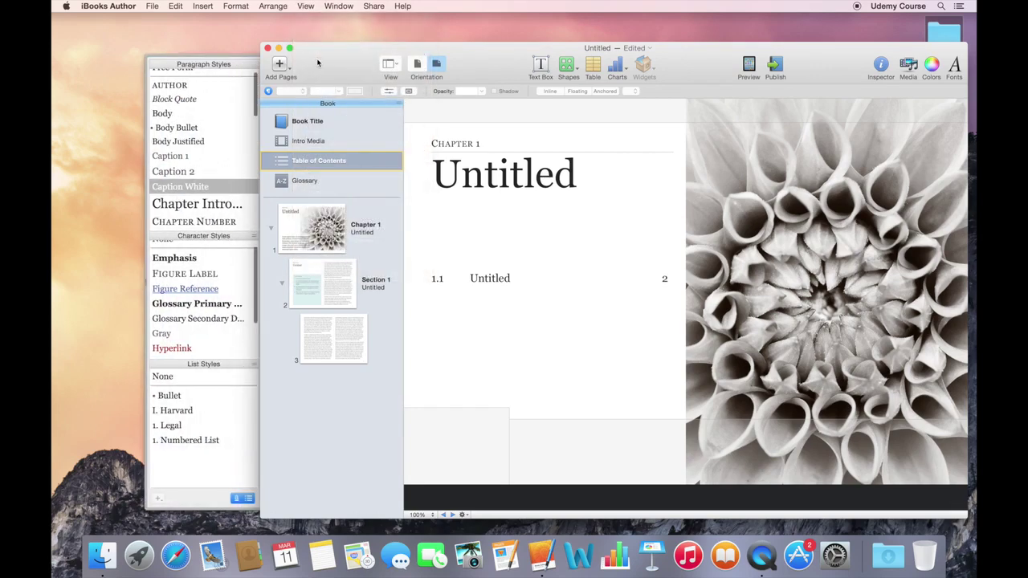